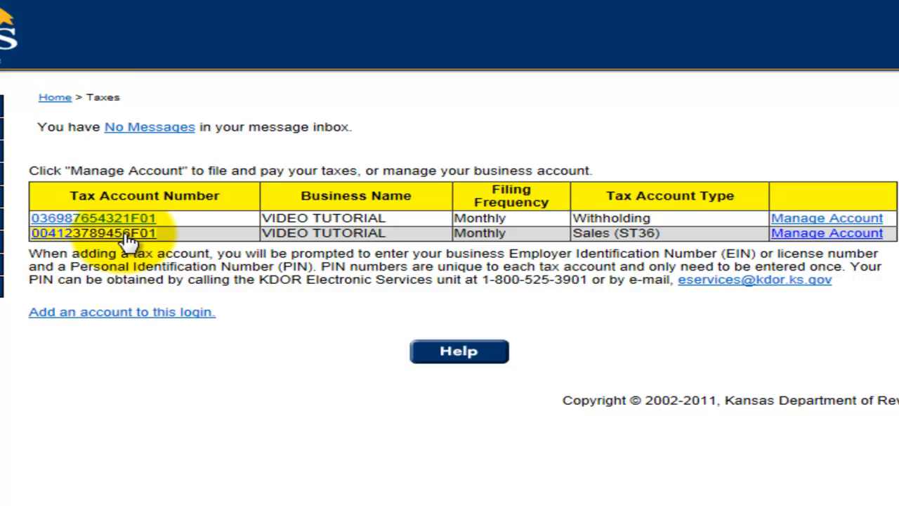
Add a Checking bank account to the Sales (ST36) tax account by entering its routing and account numbers, and return to the account page.
click(815, 233)
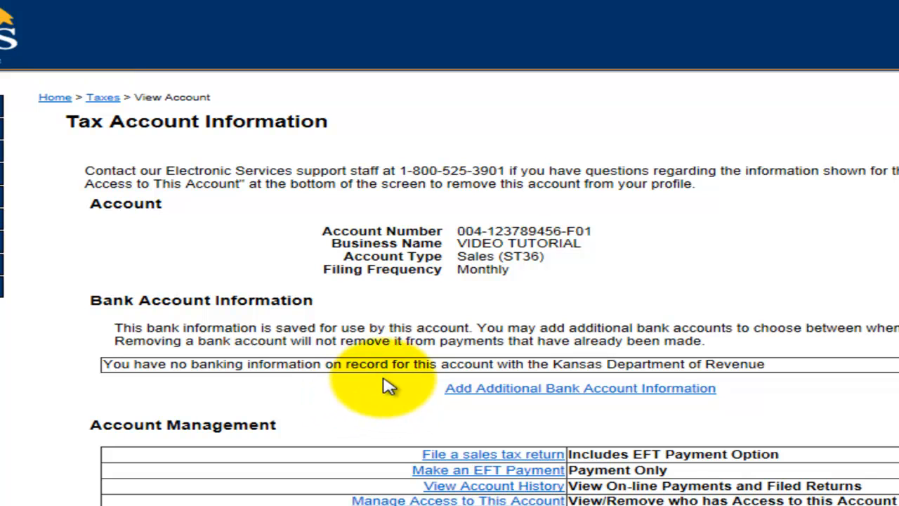
click(509, 399)
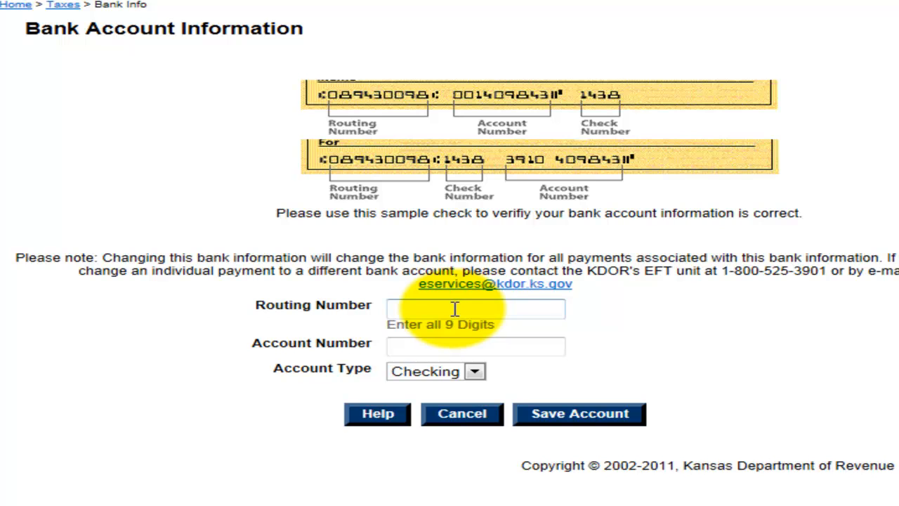
click(455, 309)
text(101100728)
click(441, 345)
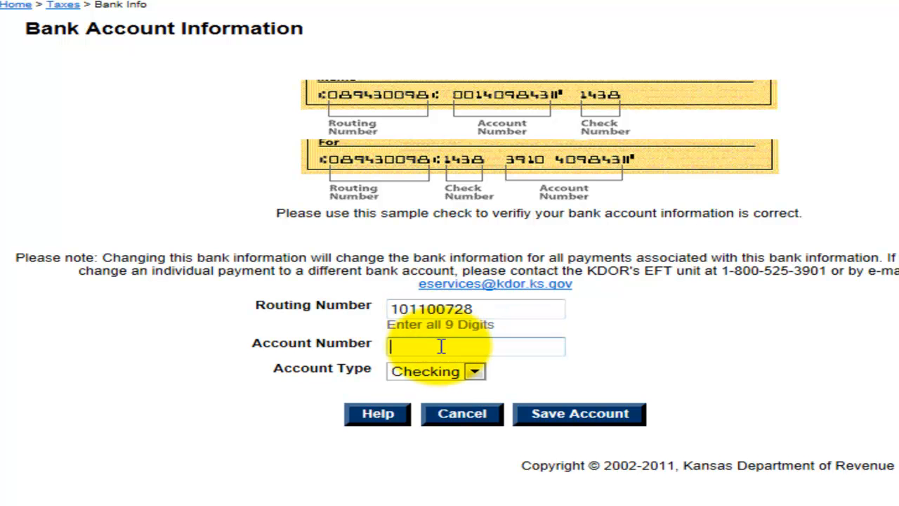
text(1234567)
click(476, 373)
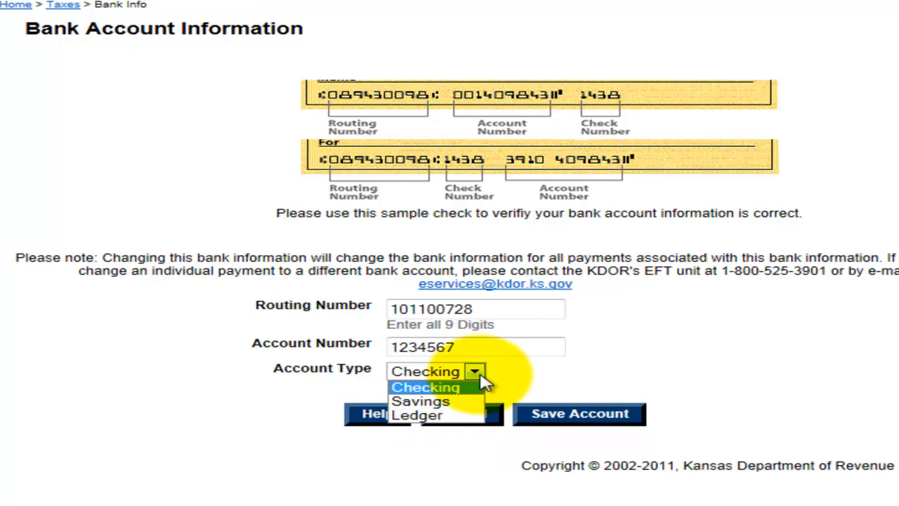
click(474, 393)
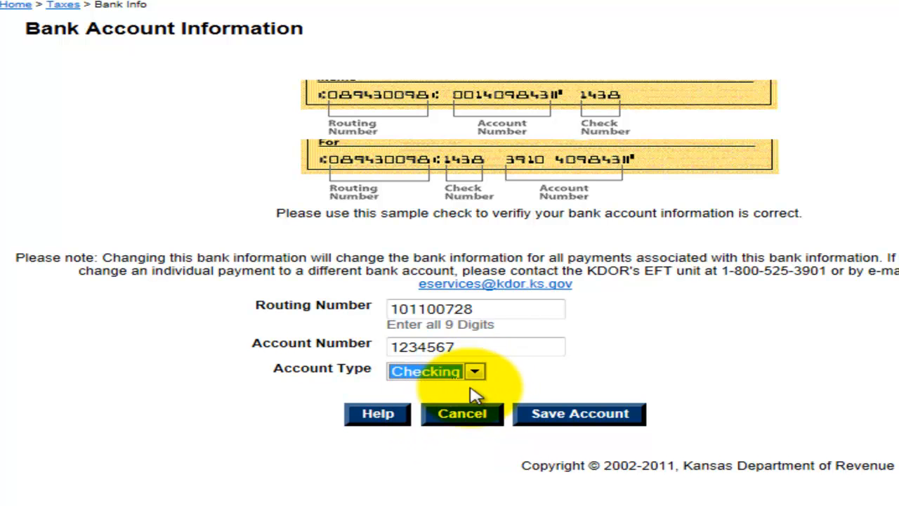
click(561, 422)
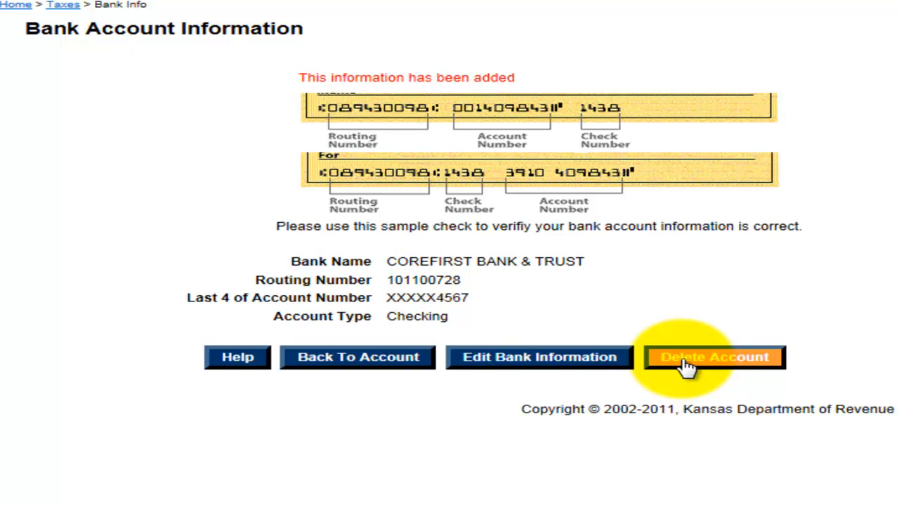
click(406, 364)
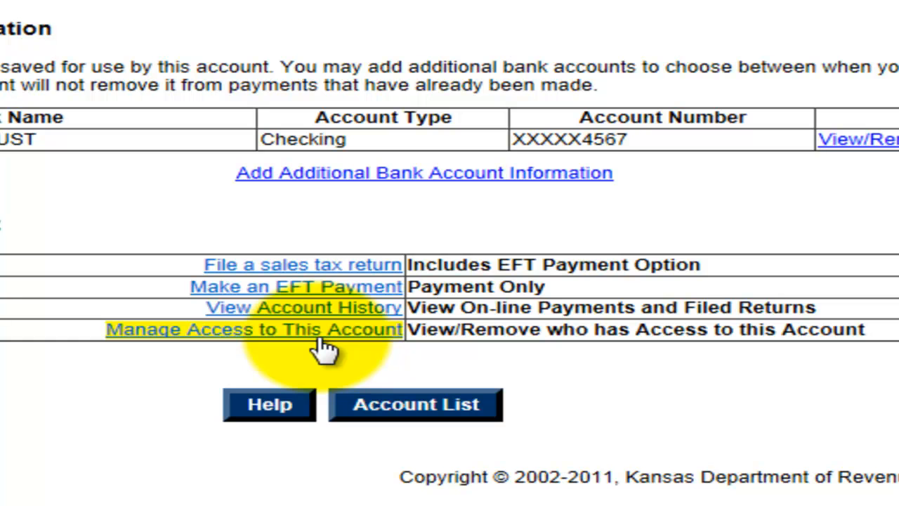
Start a sales tax return for the August 2011 filing period and continue to Part III.
click(363, 267)
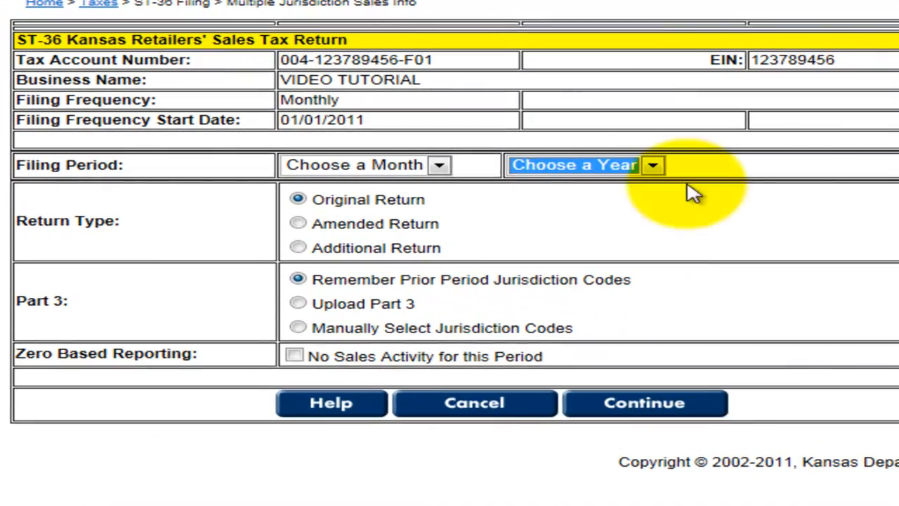
click(440, 169)
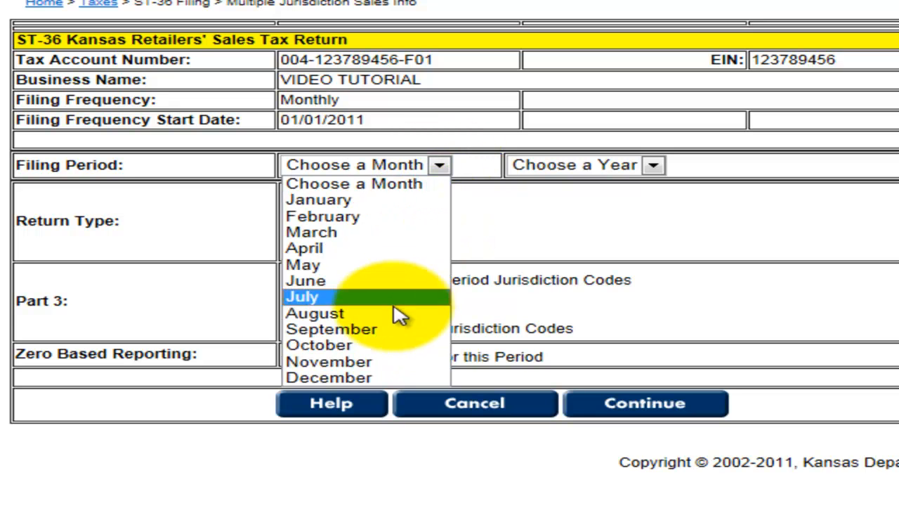
click(358, 320)
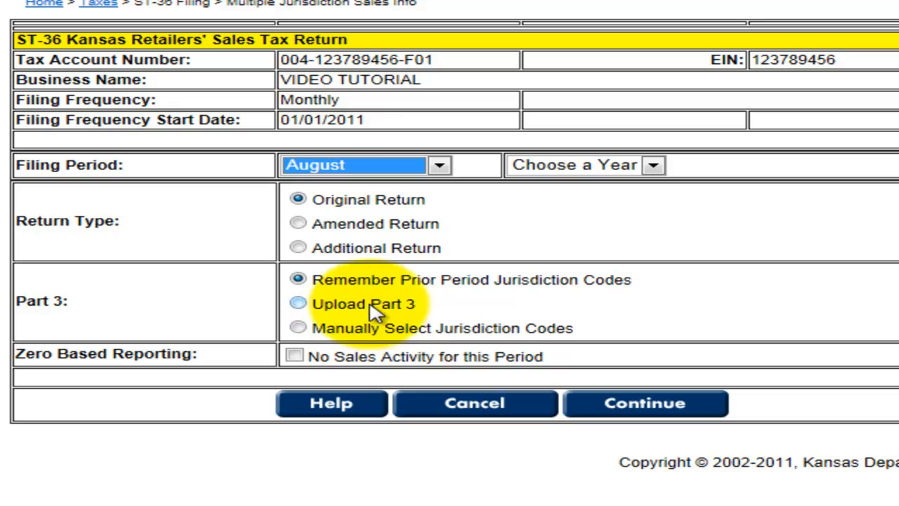
click(653, 165)
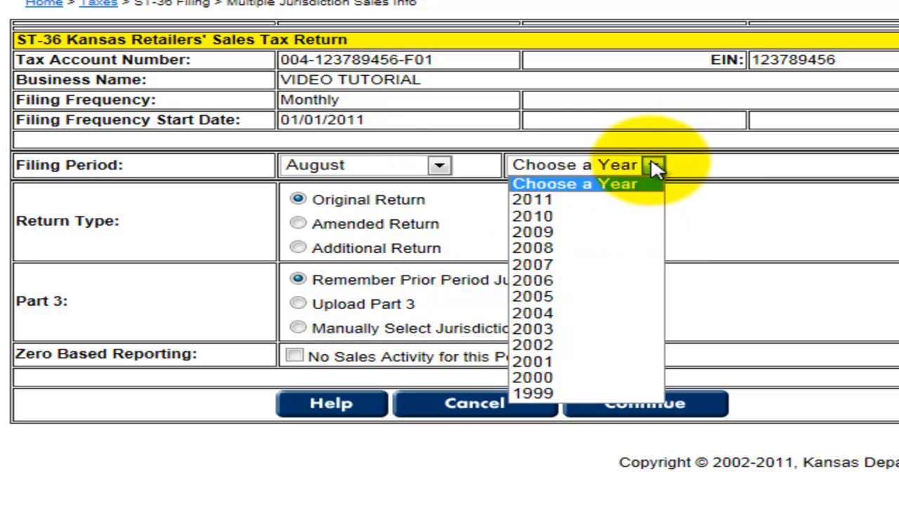
click(616, 203)
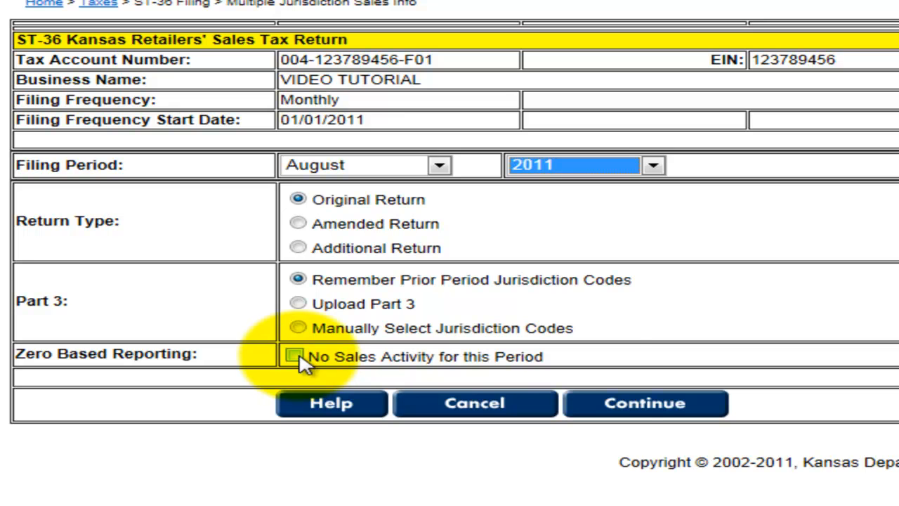
click(641, 410)
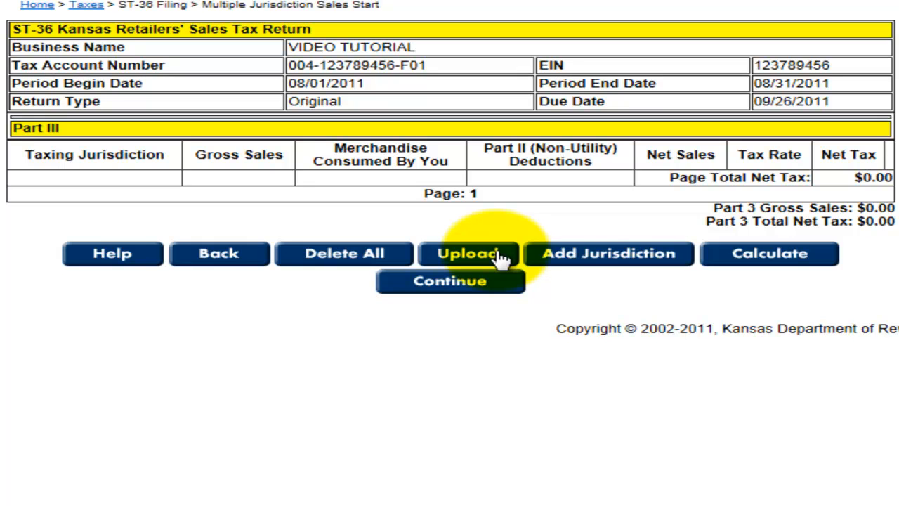
Start adding jurisdictions to Part III and look up the list of all jurisdictions.
click(575, 259)
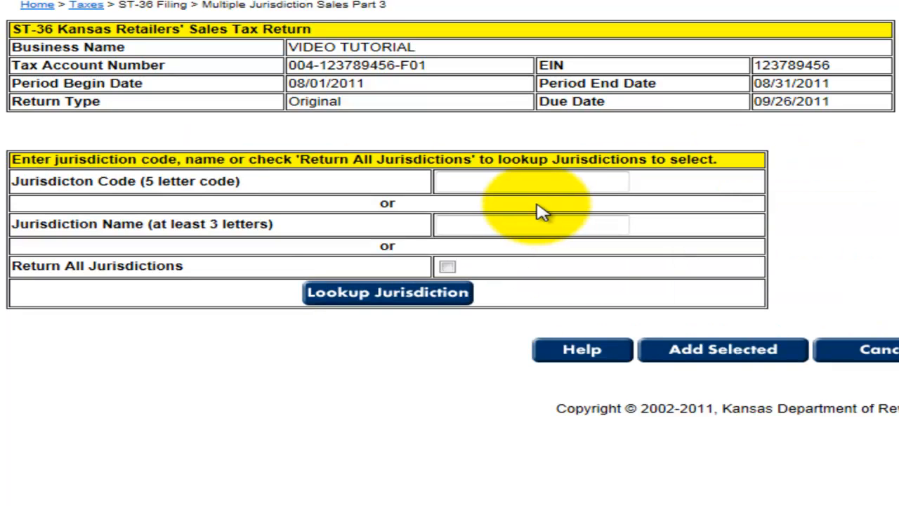
click(538, 182)
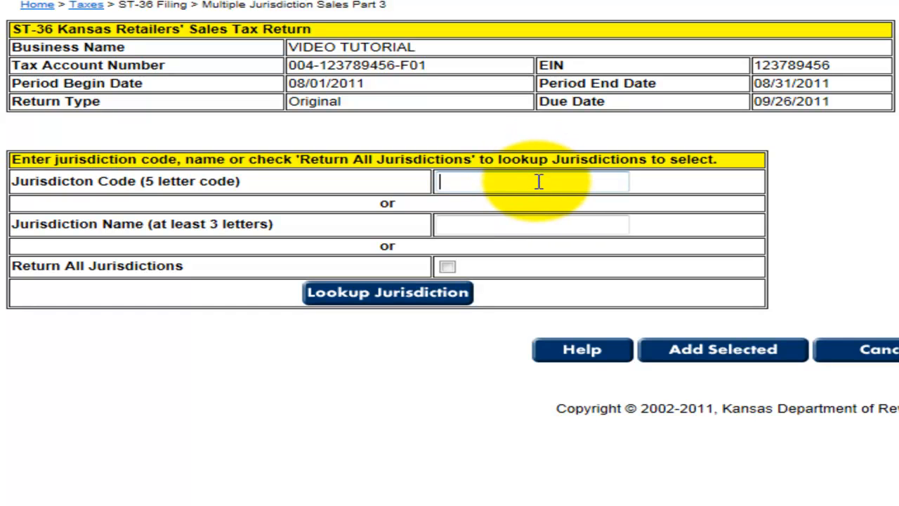
click(532, 226)
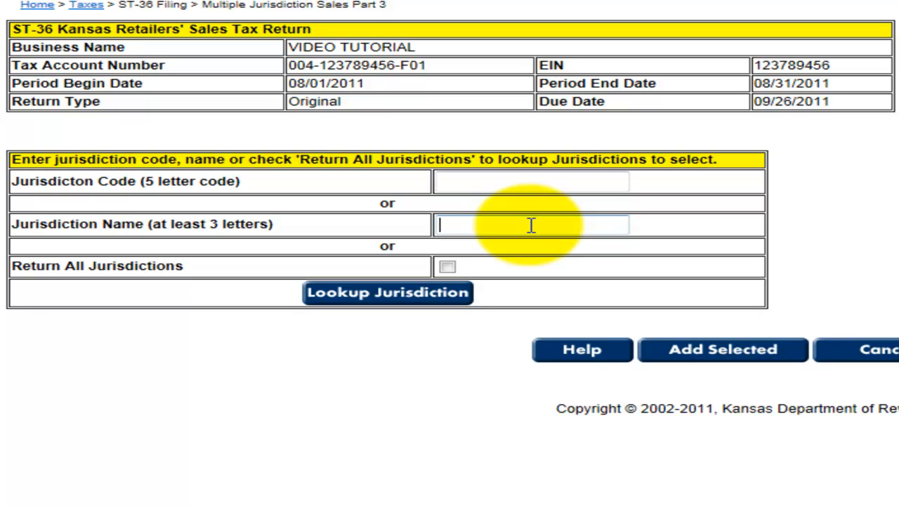
click(448, 268)
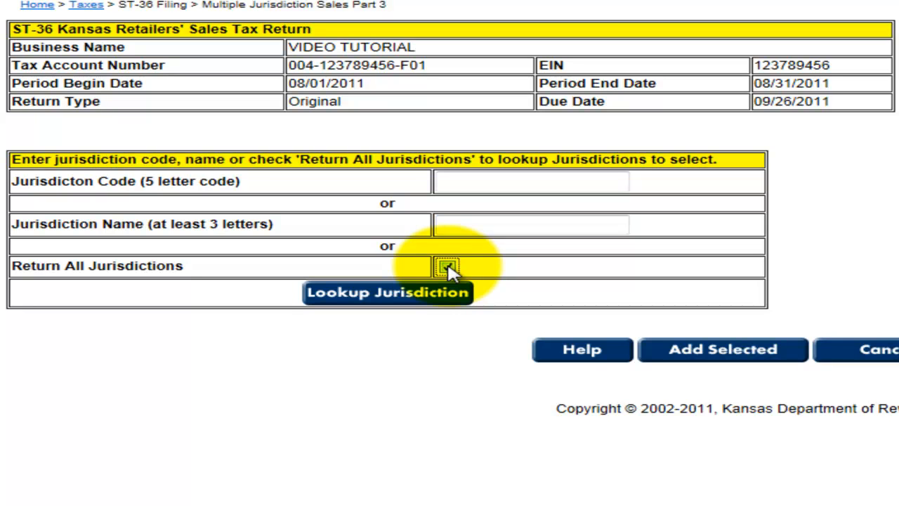
click(409, 295)
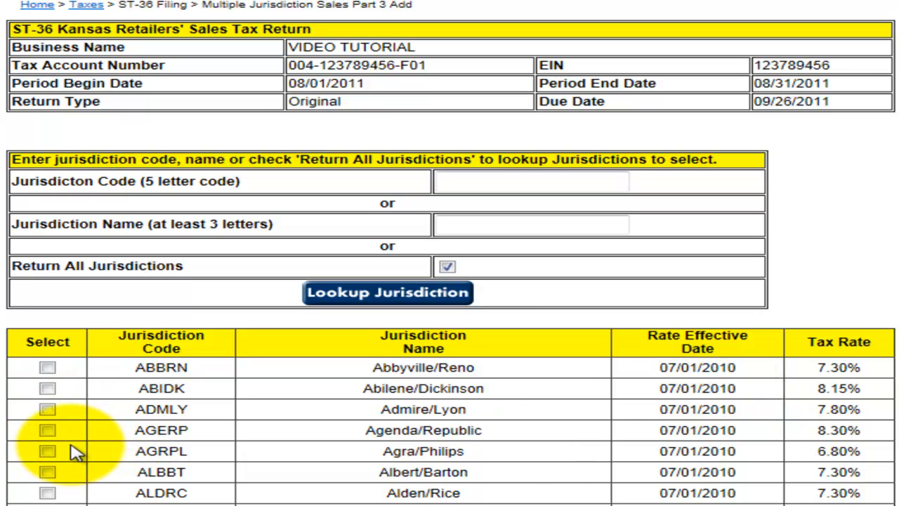
Select the Agra/Philips (AGRPL) and Allen/Lyon (ALLLY) jurisdictions and add them to the return.
click(47, 452)
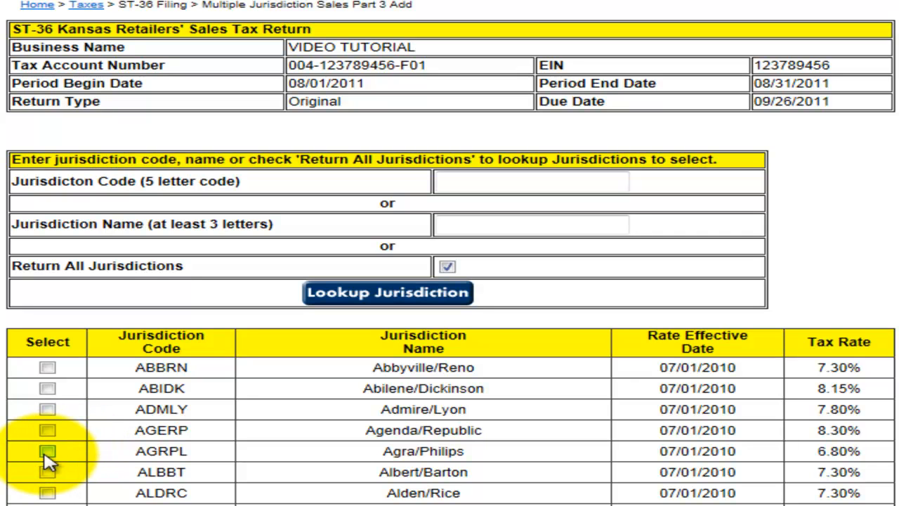
click(48, 452)
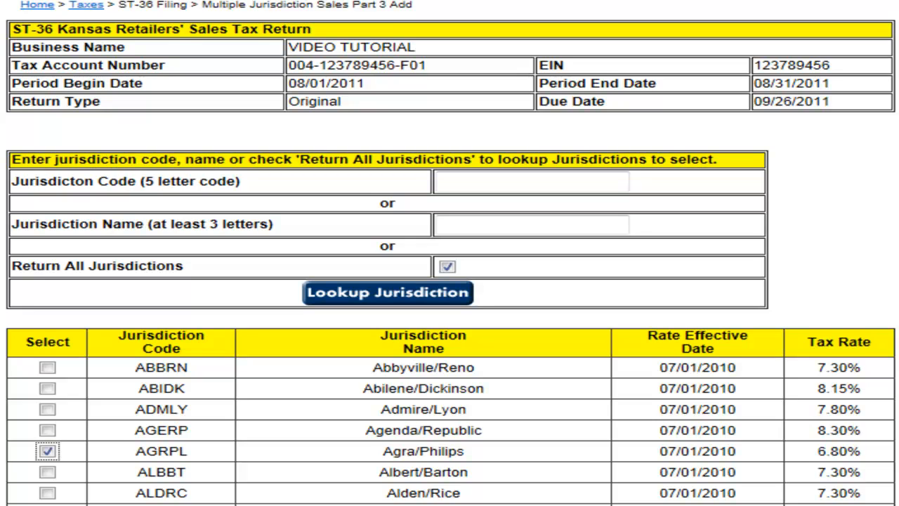
click(136, 417)
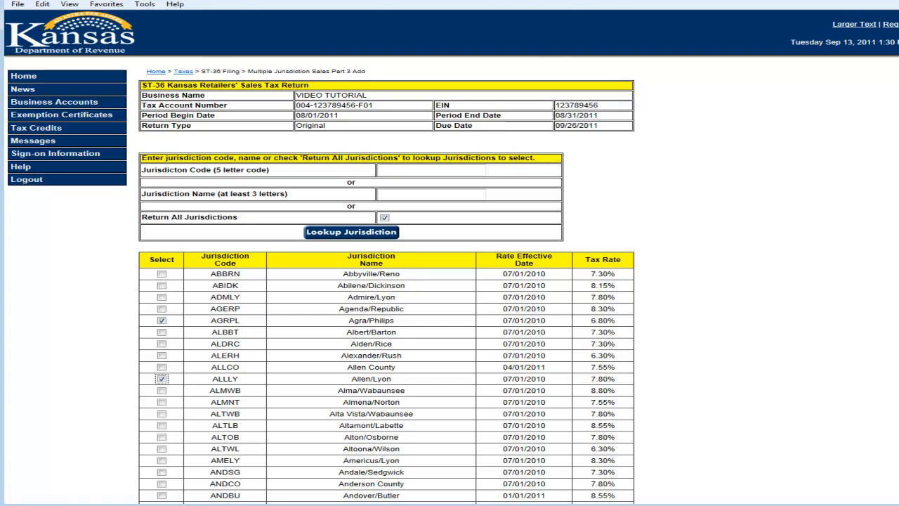
scroll(449, 257, down, 20)
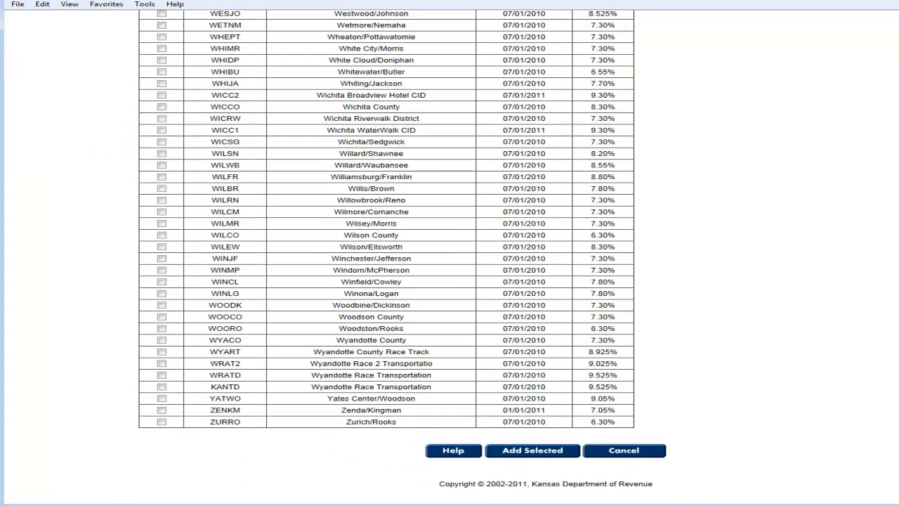
click(532, 451)
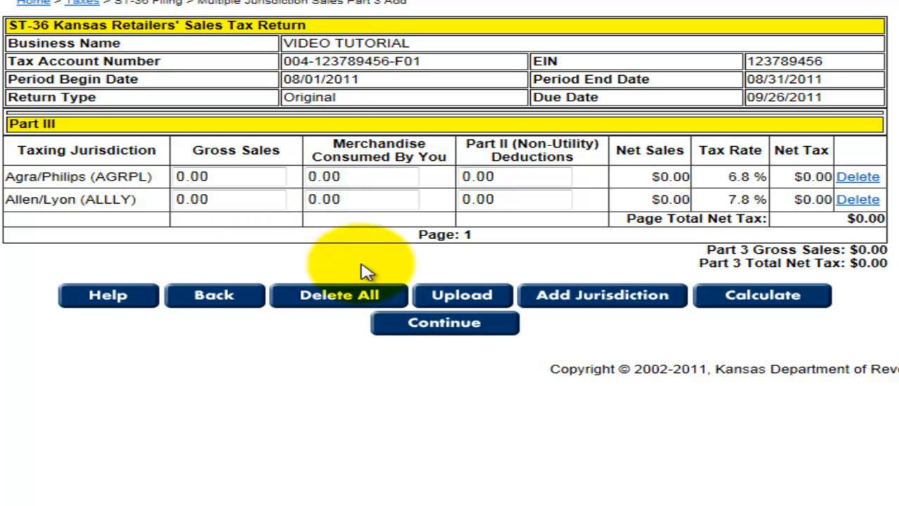
Look up the jurisdiction code topsn and add Topeka/Shawnee to the return.
click(596, 300)
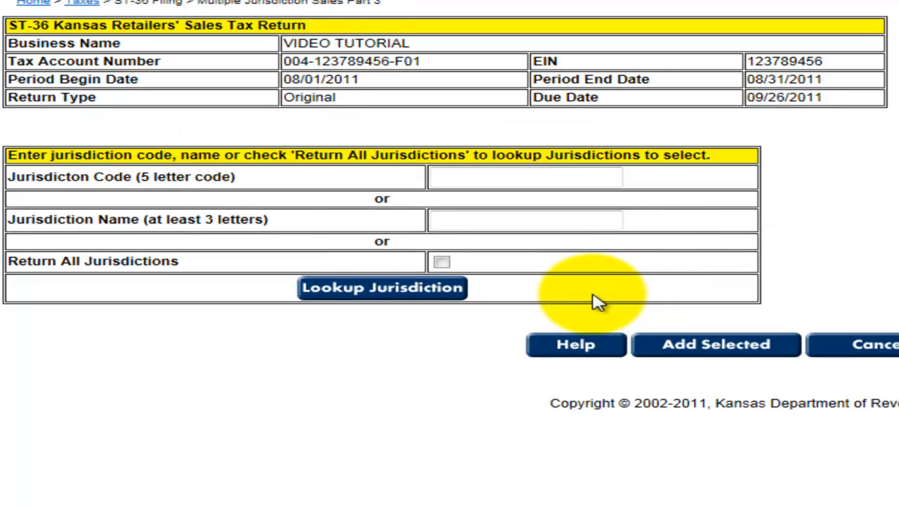
click(585, 177)
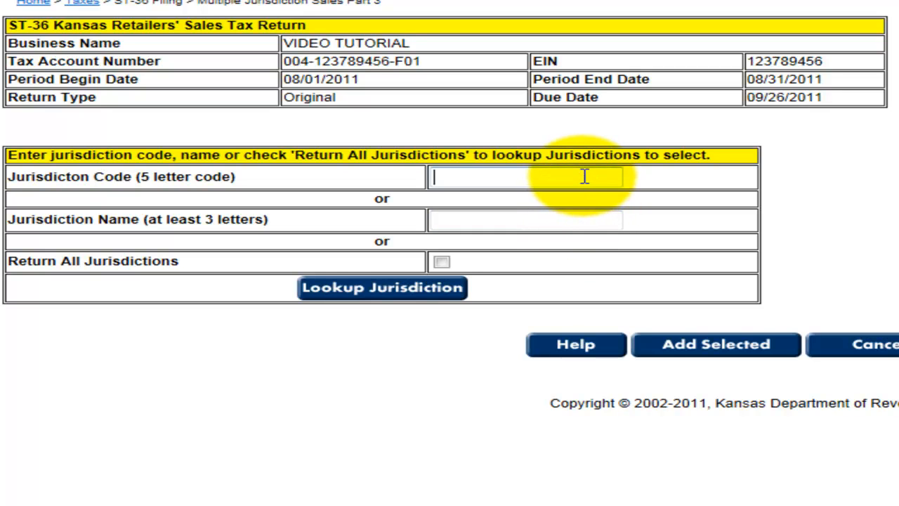
text(topsn)
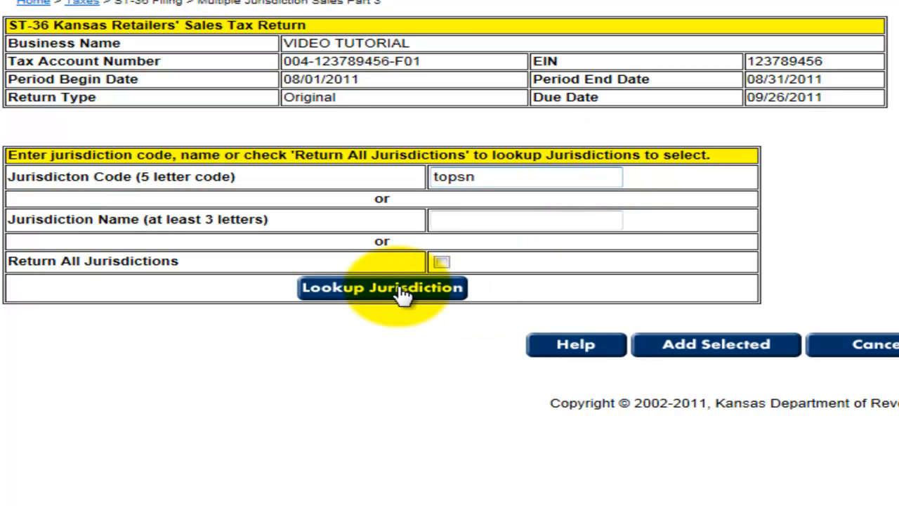
click(400, 295)
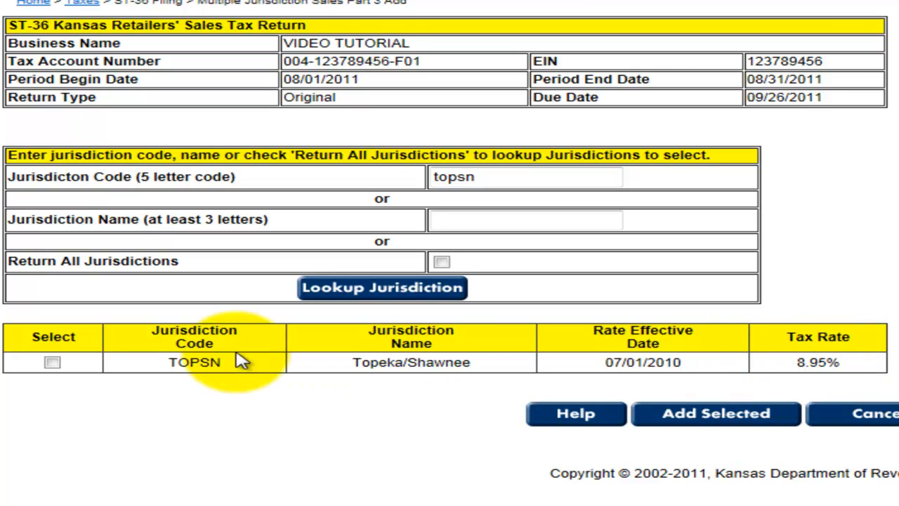
click(51, 365)
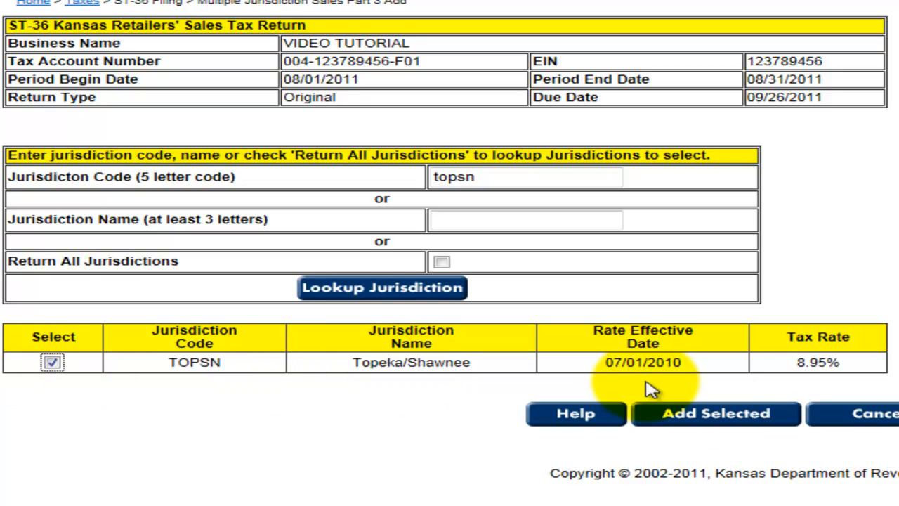
click(716, 429)
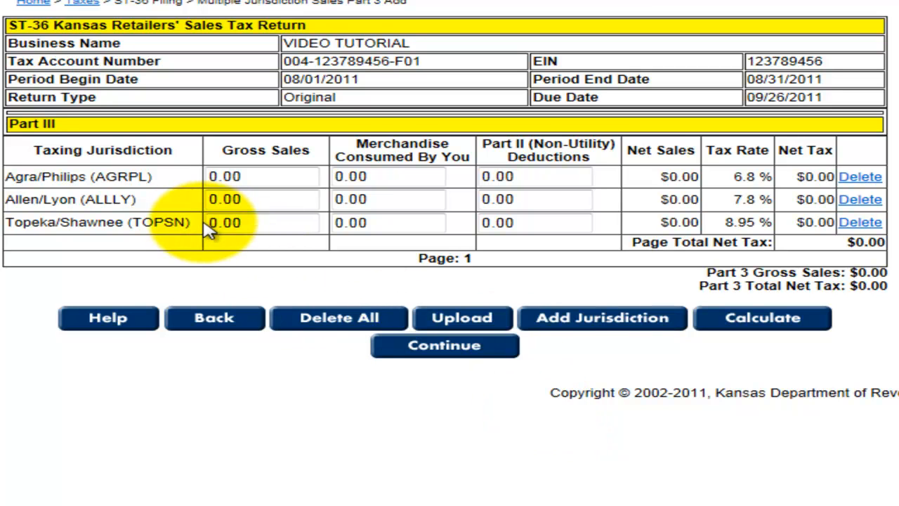
Set the gross sales for Agra/Philips to 25.00.
click(263, 176)
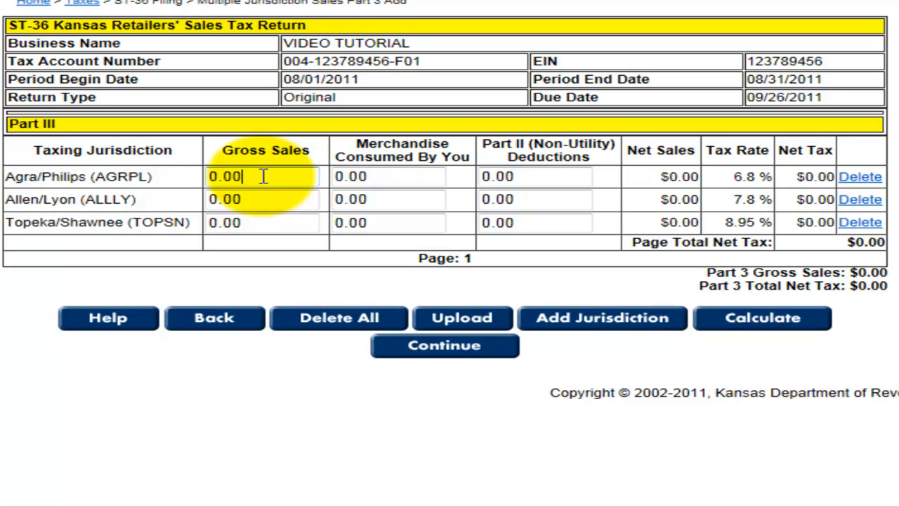
key(BackSpace)
key(BackSpace)
key(BackSpace)
key(BackSpace)
text(25.00)
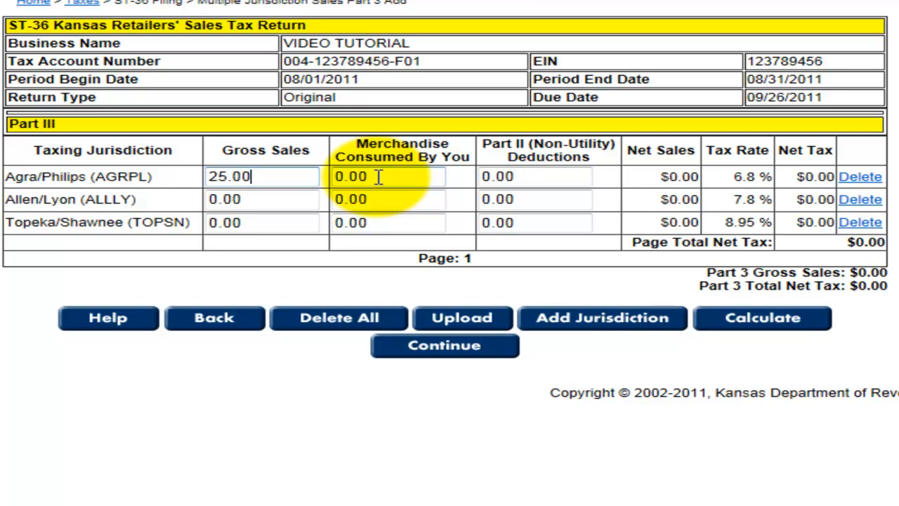
Set the Part II (Non-Utility) deductions for Agra/Philips to 5.00.
click(538, 178)
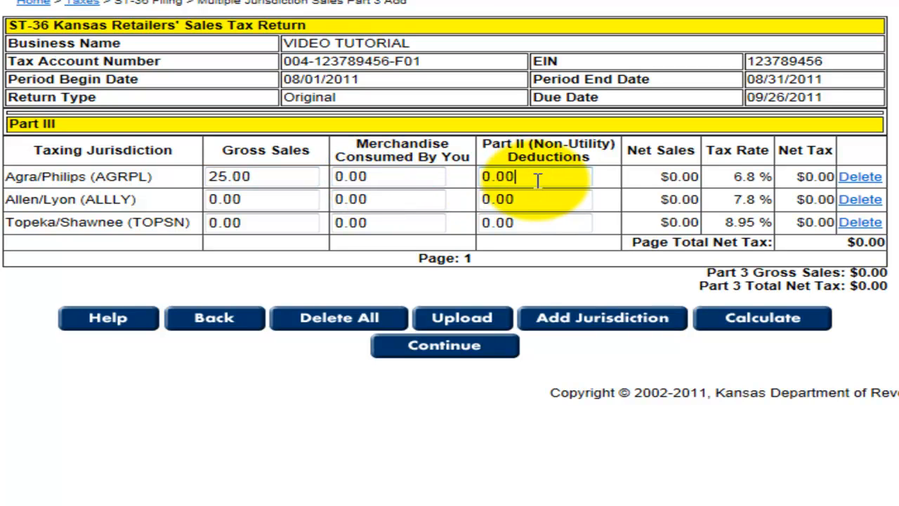
key(BackSpace)
key(BackSpace)
key(BackSpace)
key(BackSpace)
text(5.00)
Set the gross sales for Allen/Lyon to 10.00.
click(279, 200)
key(BackSpace)
key(BackSpace)
key(BackSpace)
key(BackSpace)
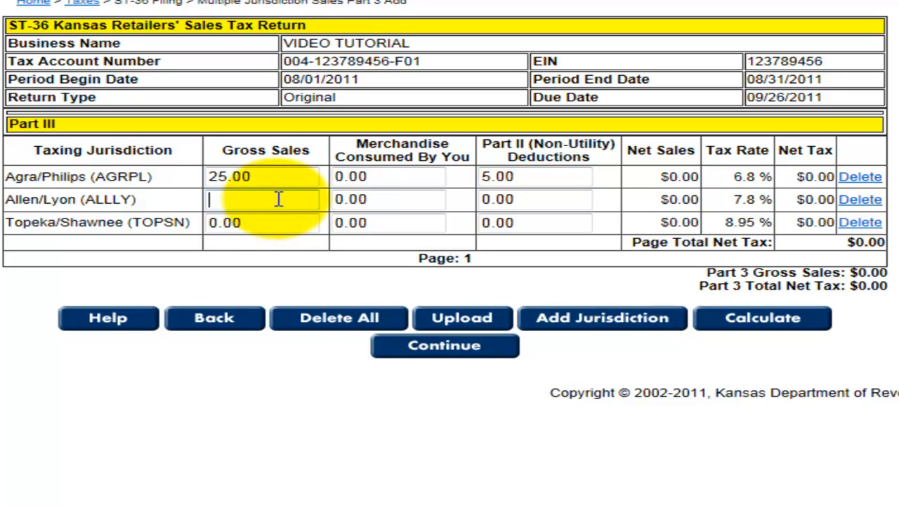
text(10.00)
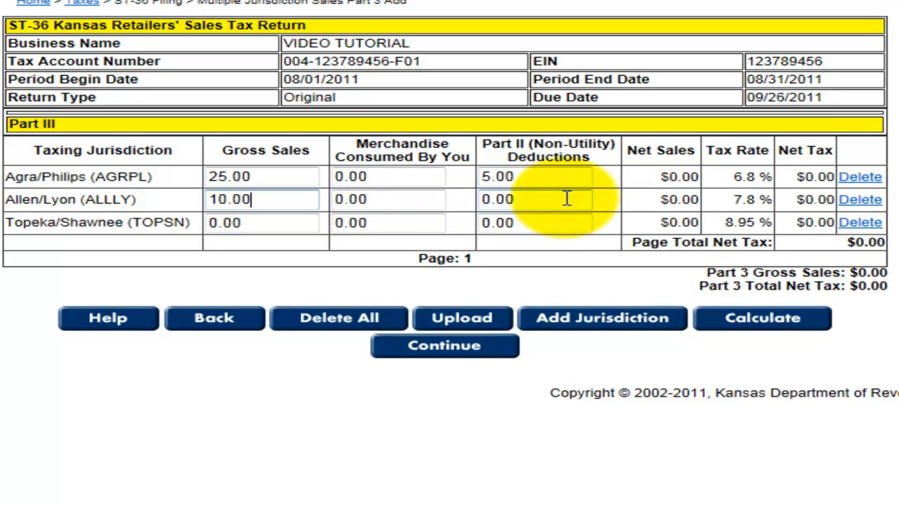
Set the gross sales for Topeka/Shawnee to 5.00 and calculate the Part III net tax.
click(275, 223)
key(BackSpace)
key(BackSpace)
key(BackSpace)
key(BackSpace)
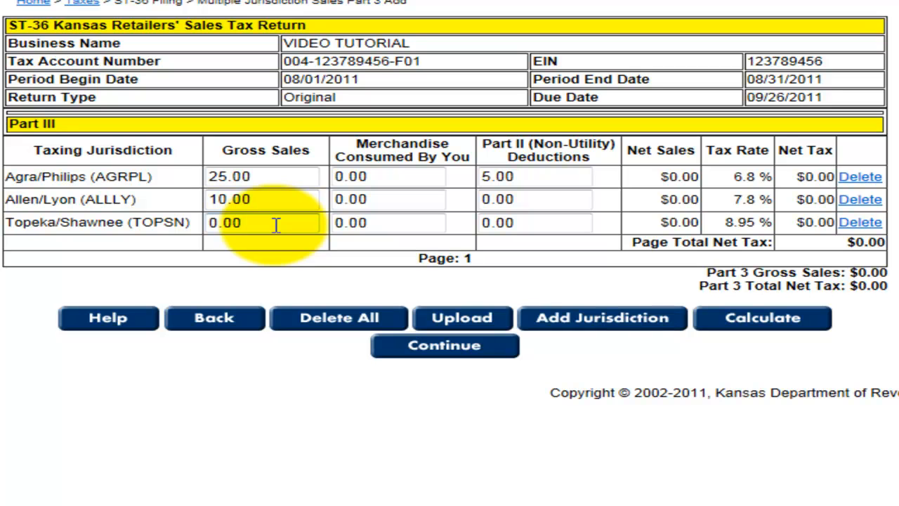
text(5.00)
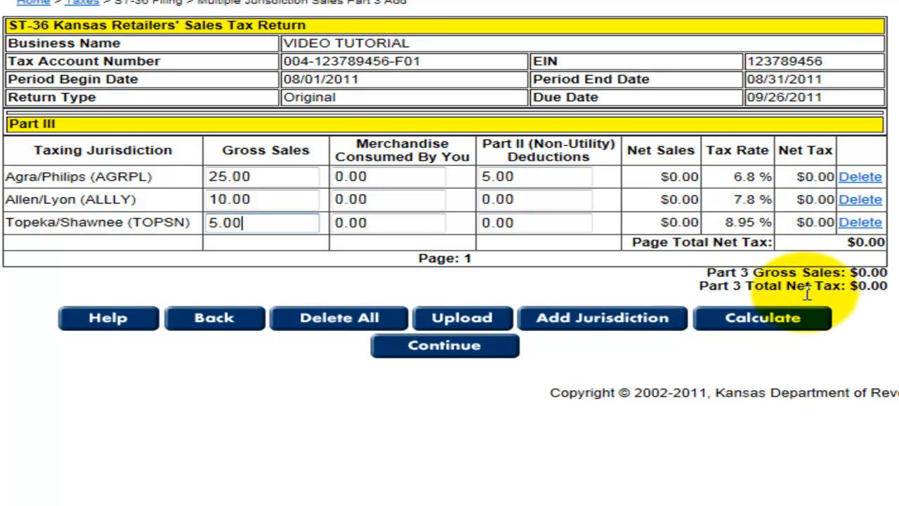
click(776, 330)
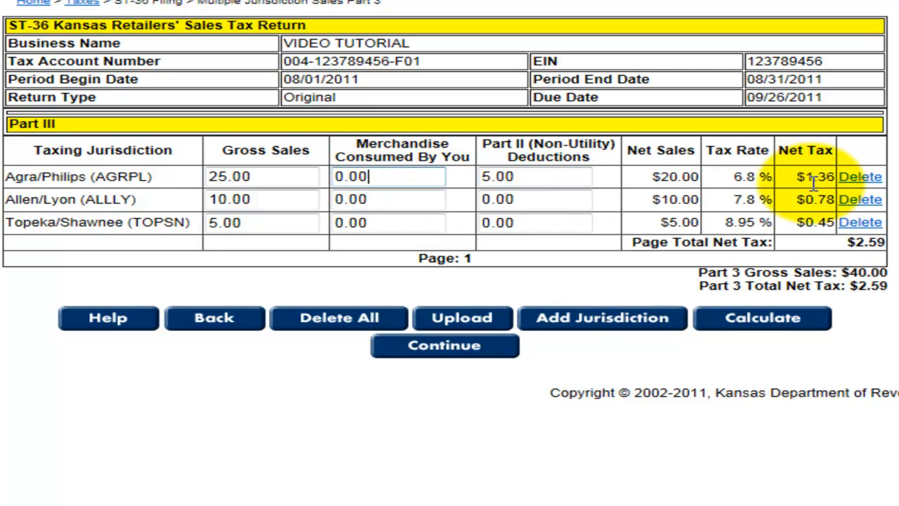
Delete the Allen/Lyon jurisdiction from Part III and continue to the Part II deductions.
click(860, 200)
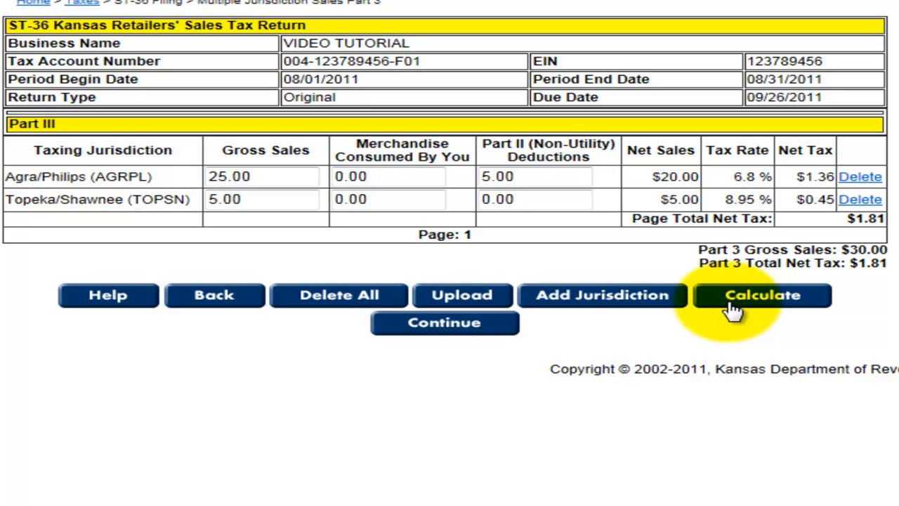
click(442, 331)
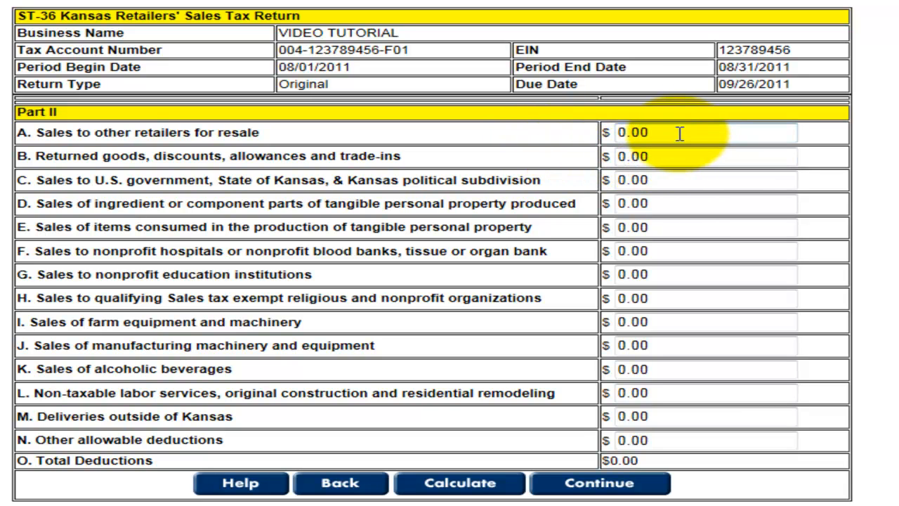
Enter 5.00 for sales to other retailers for resale, calculate the total deductions and continue to Part I.
key(BackSpace)
key(BackSpace)
key(BackSpace)
key(BackSpace)
text(5.00)
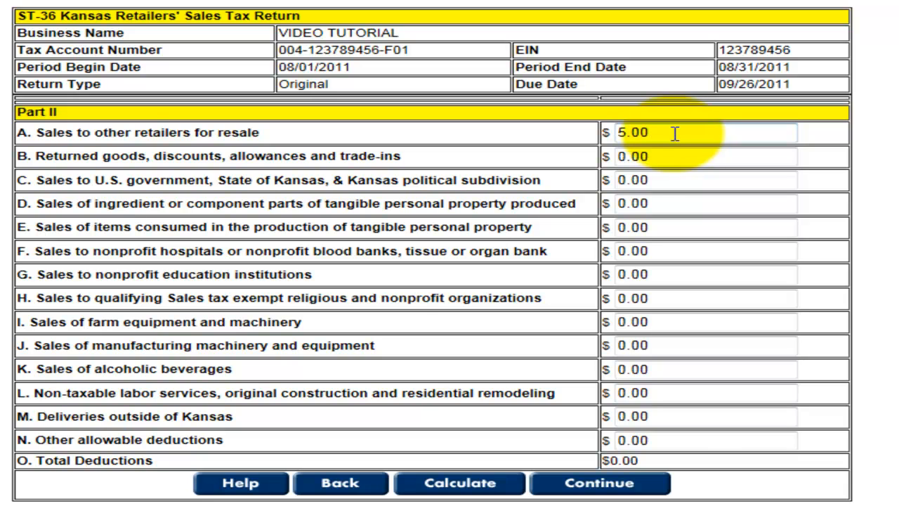
click(483, 489)
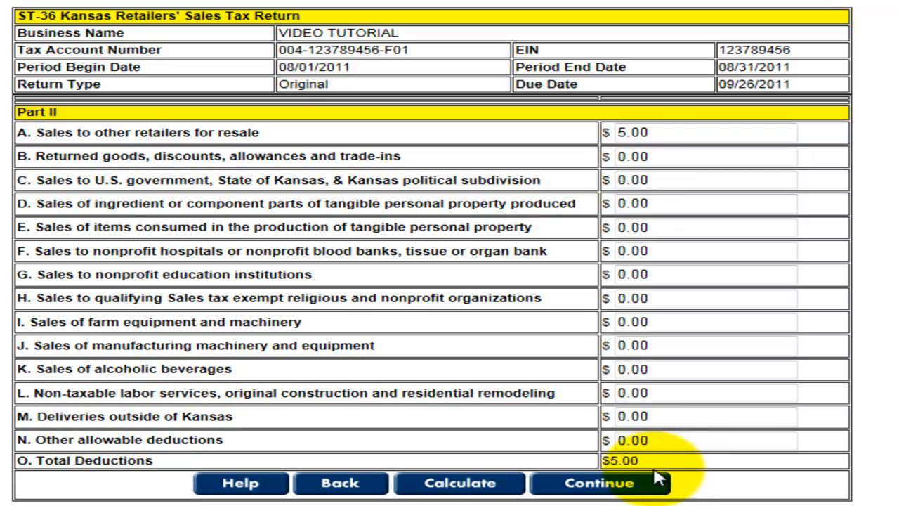
click(587, 492)
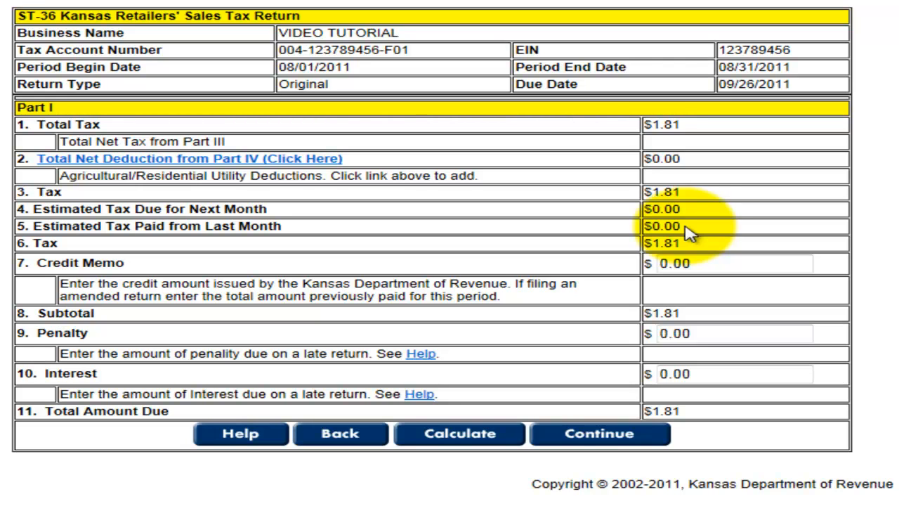
Calculate Part I with credit memo, penalty and interest kept at 0.00, and continue to the tax payment page.
click(697, 263)
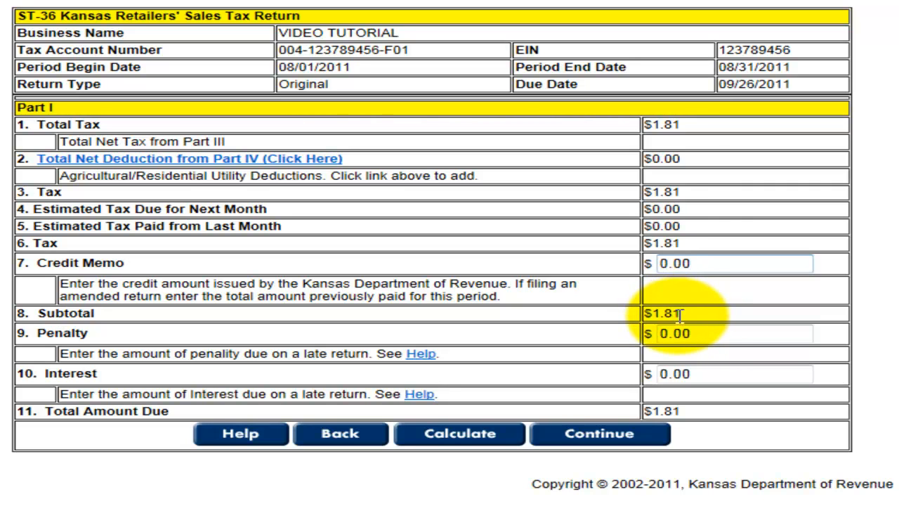
click(702, 336)
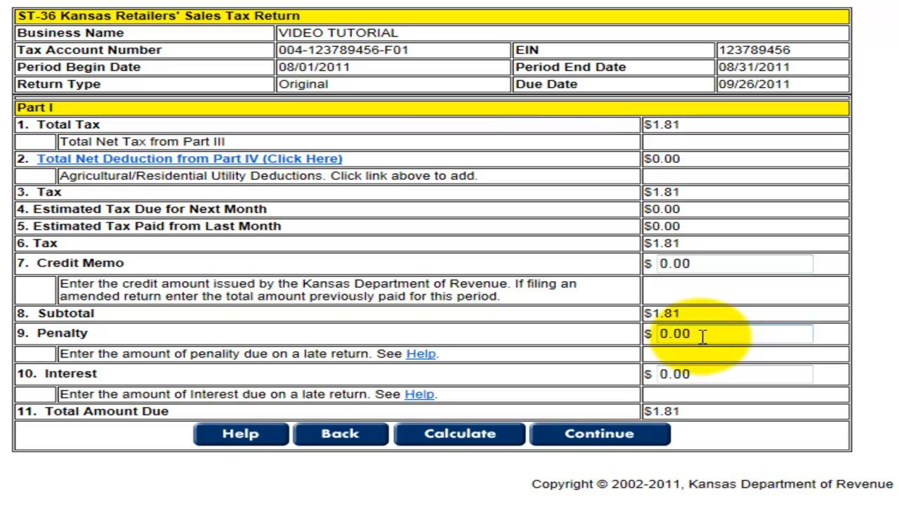
click(697, 374)
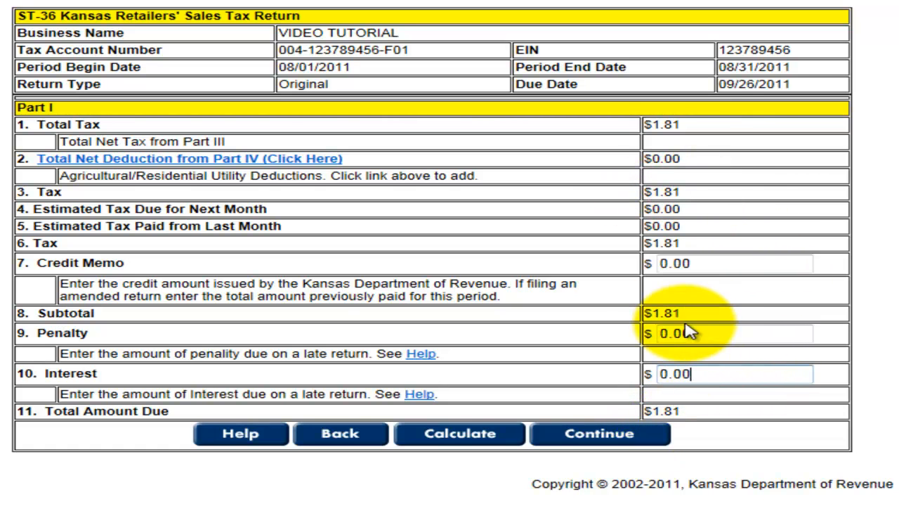
click(458, 443)
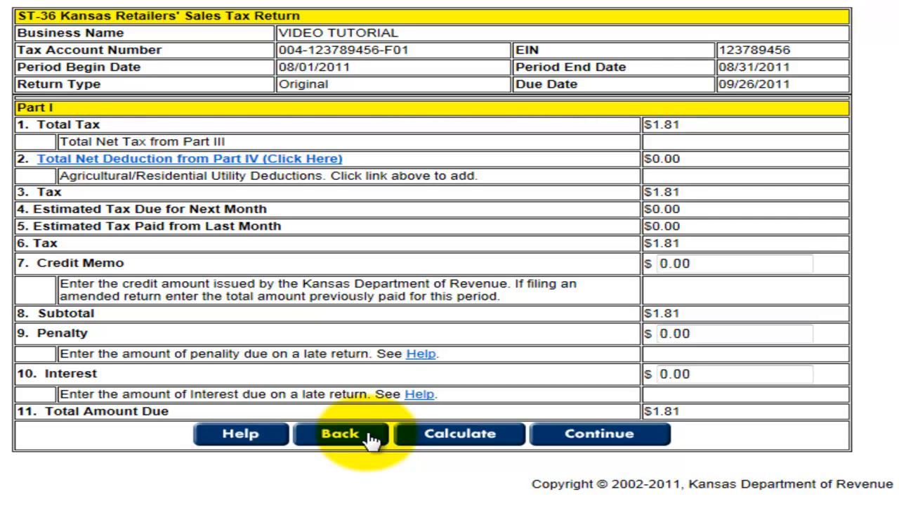
click(574, 445)
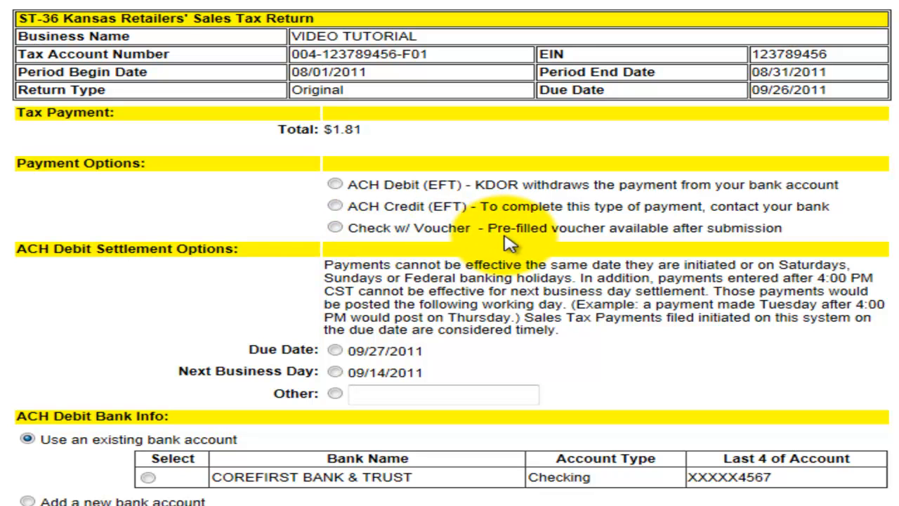
Choose ACH Debit (EFT) as the payment option, settling on the due date 09/27/2011.
click(336, 185)
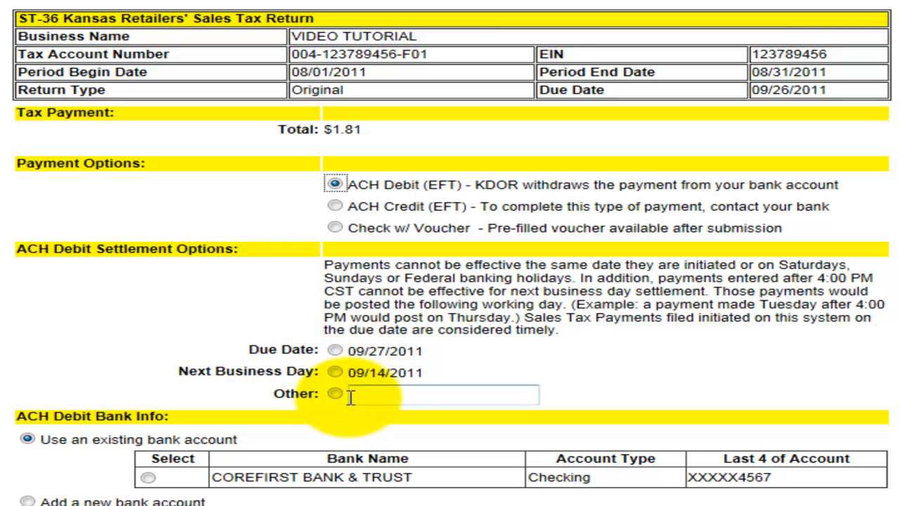
click(334, 352)
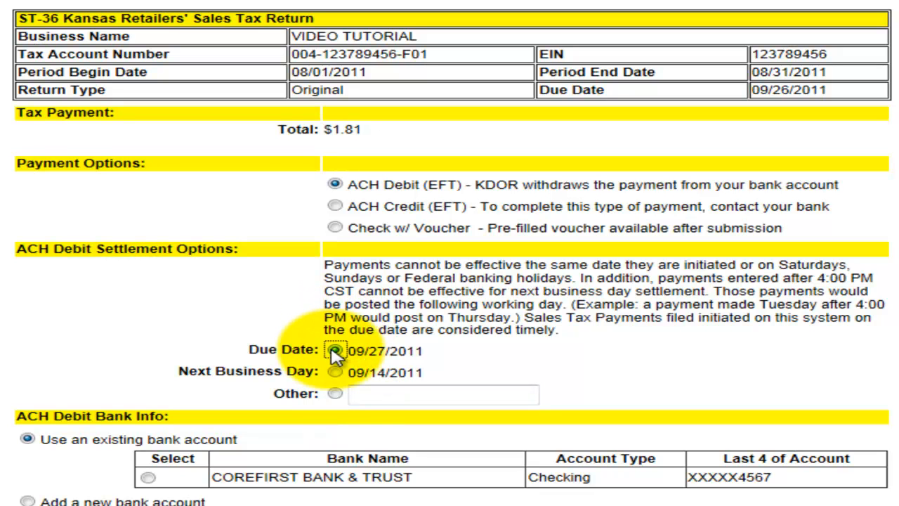
Select the existing COREFIRST BANK & TRUST checking account for the debit and submit the return.
scroll(323, 355, down, 3)
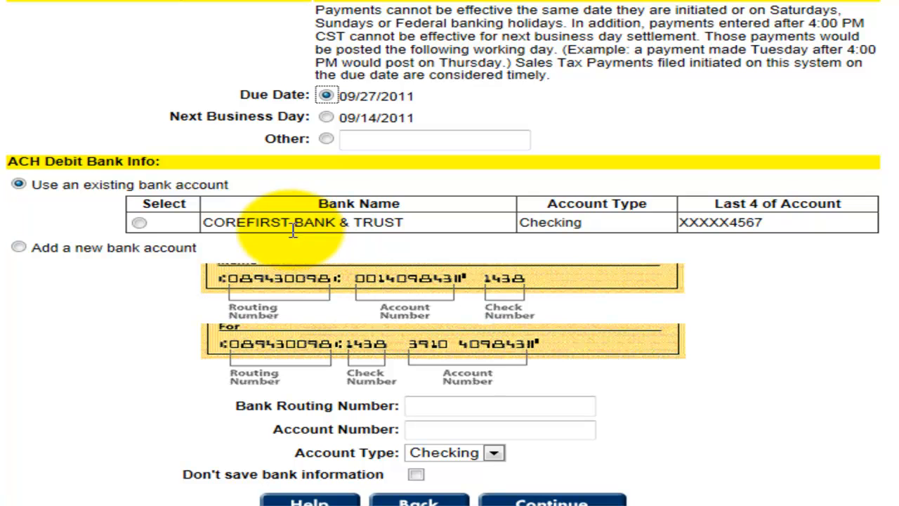
click(18, 248)
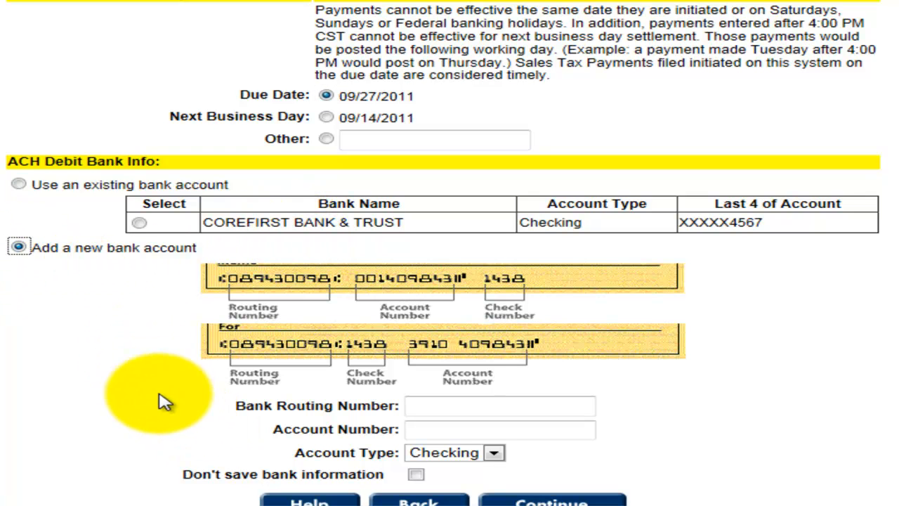
click(18, 184)
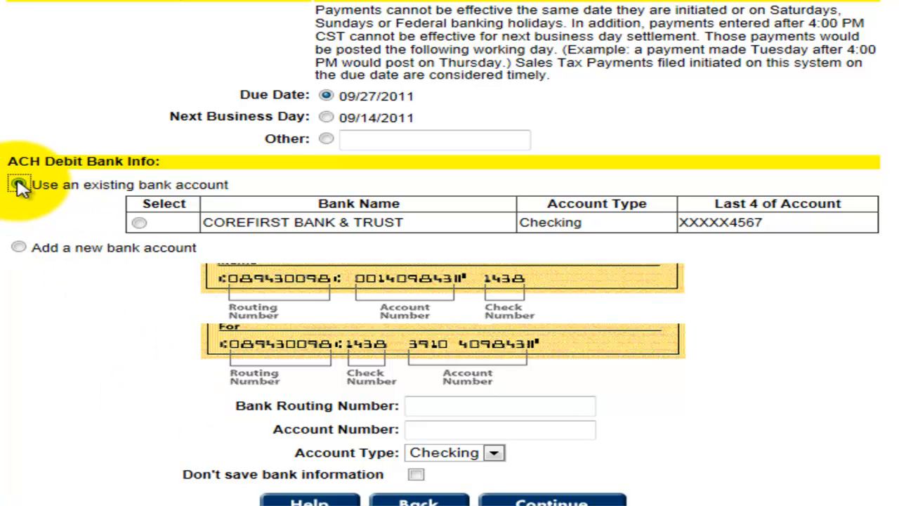
click(139, 223)
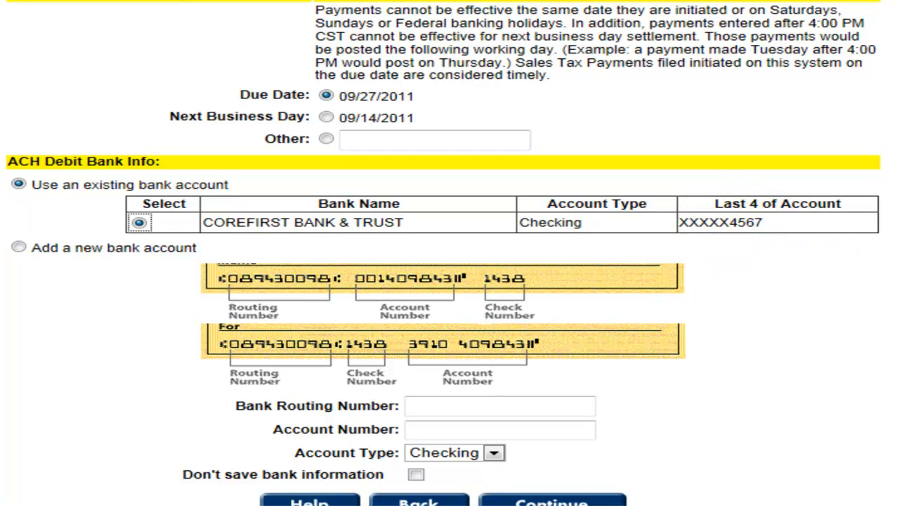
scroll(449, 253, down, 1)
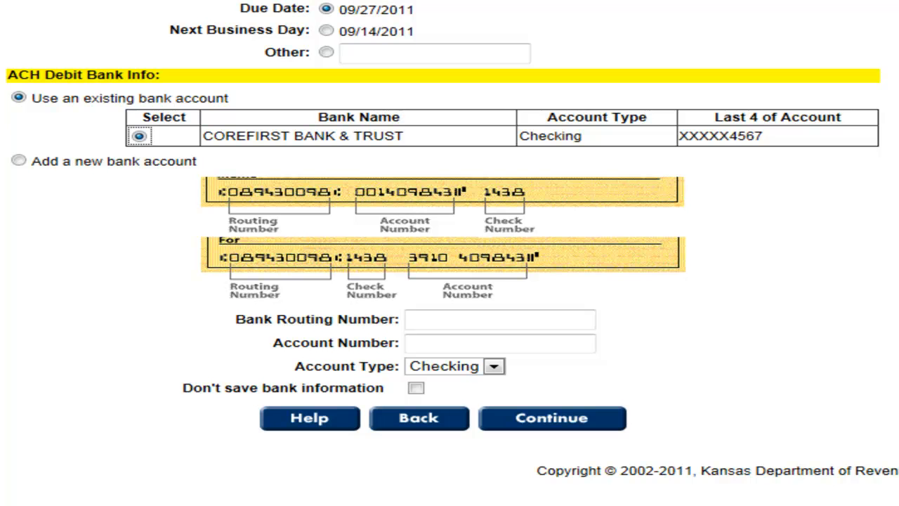
click(574, 427)
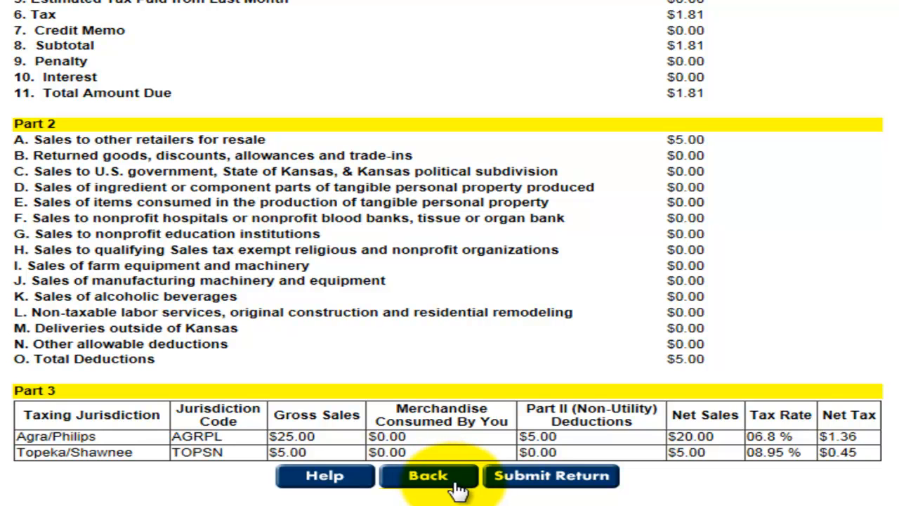
click(555, 483)
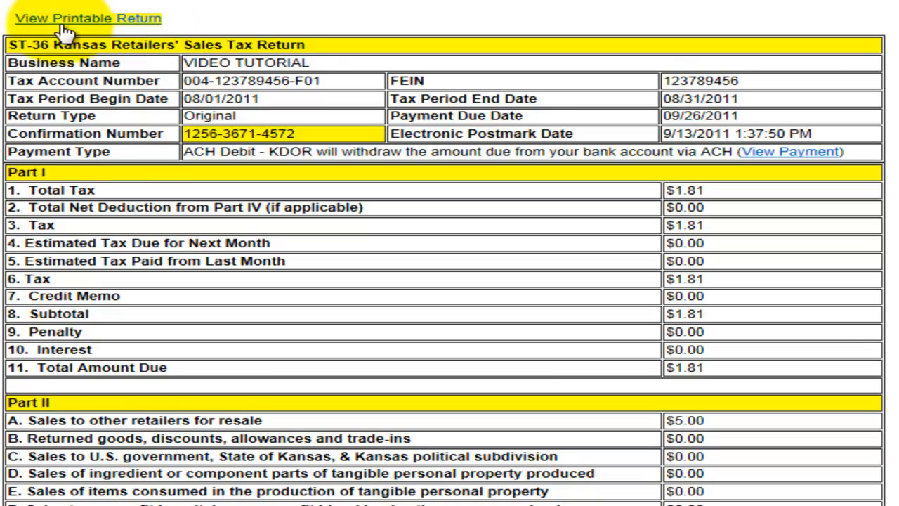
View the printable version of the submitted return, go back and finish the filing.
click(111, 22)
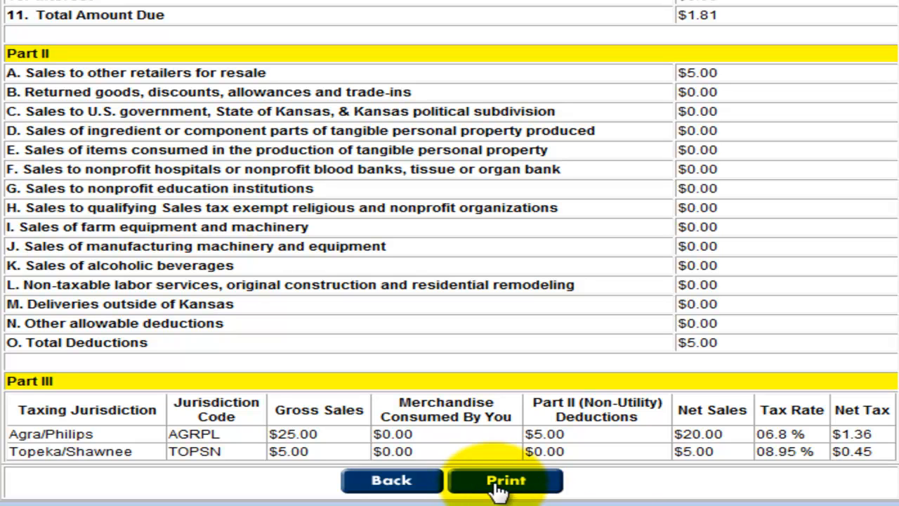
click(412, 484)
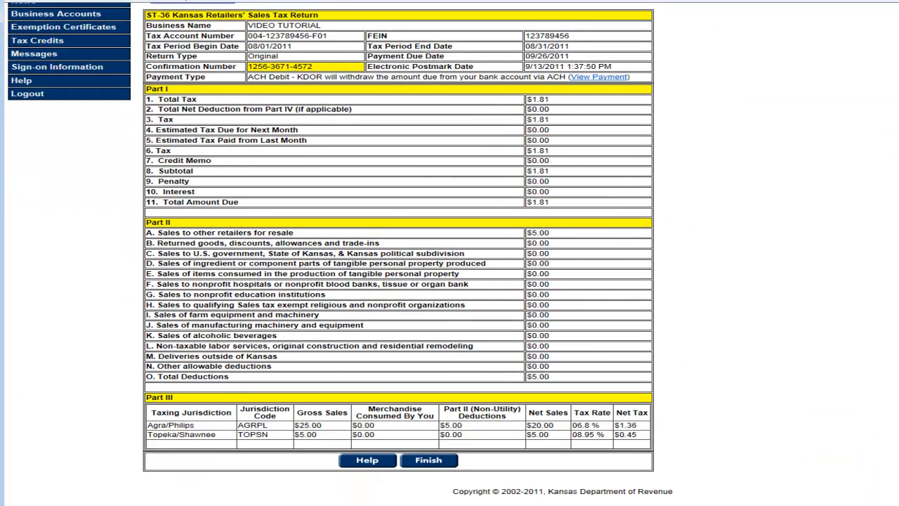
click(429, 462)
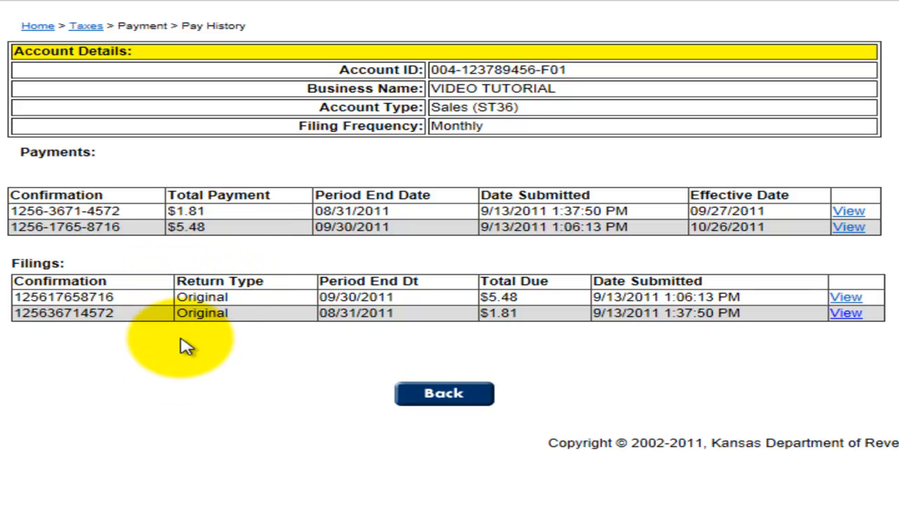
Go back from the payment history to the list of business accounts and log out.
click(446, 404)
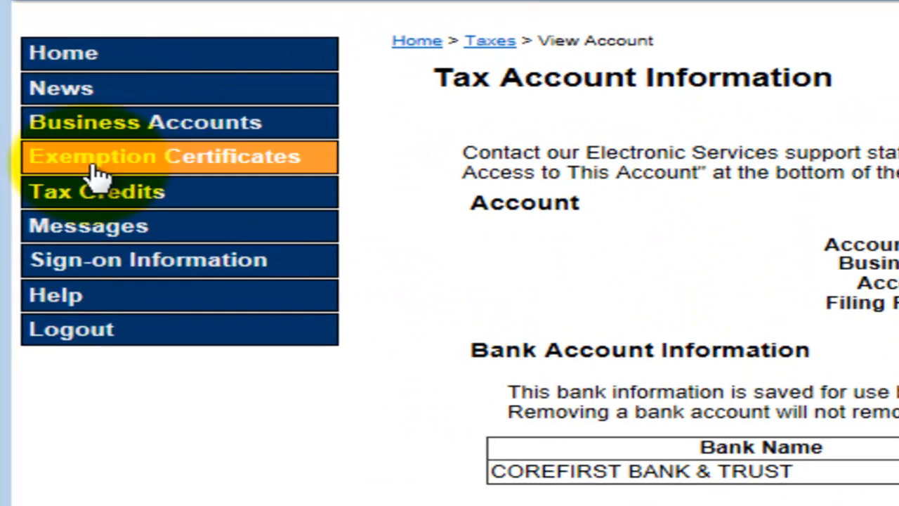
click(141, 126)
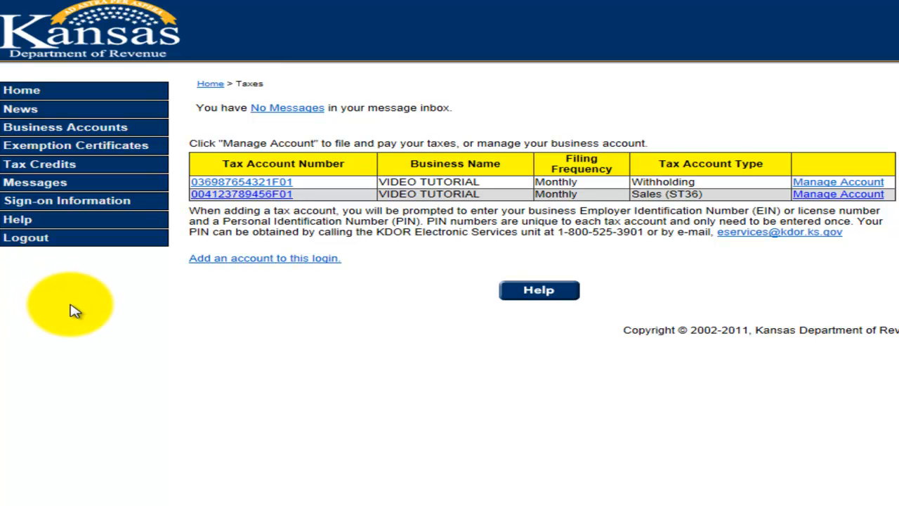
click(40, 242)
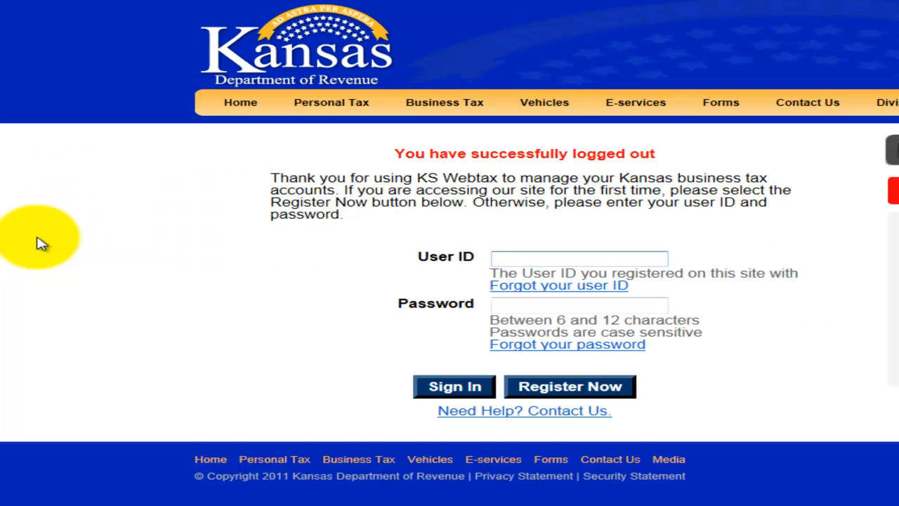